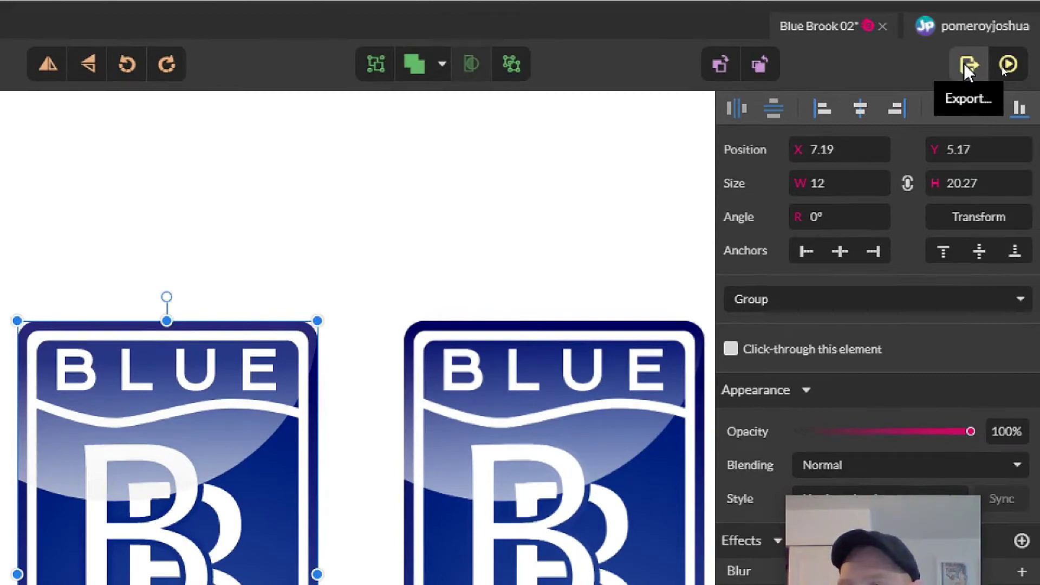
Export all three named logo assets in Assets mode, downloading them as Blue Brook 02.zip.
click(963, 63)
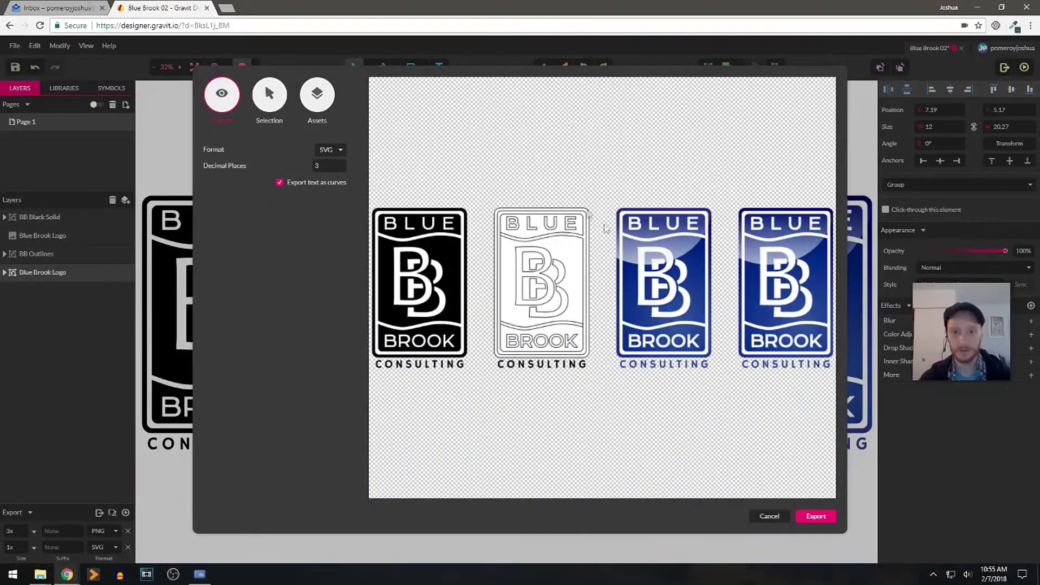
click(269, 102)
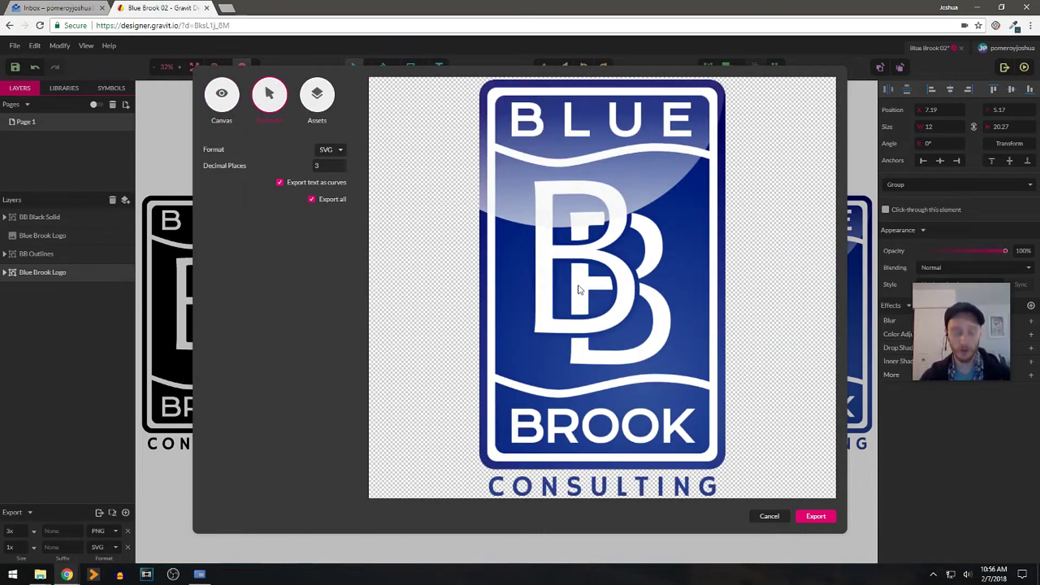
click(324, 107)
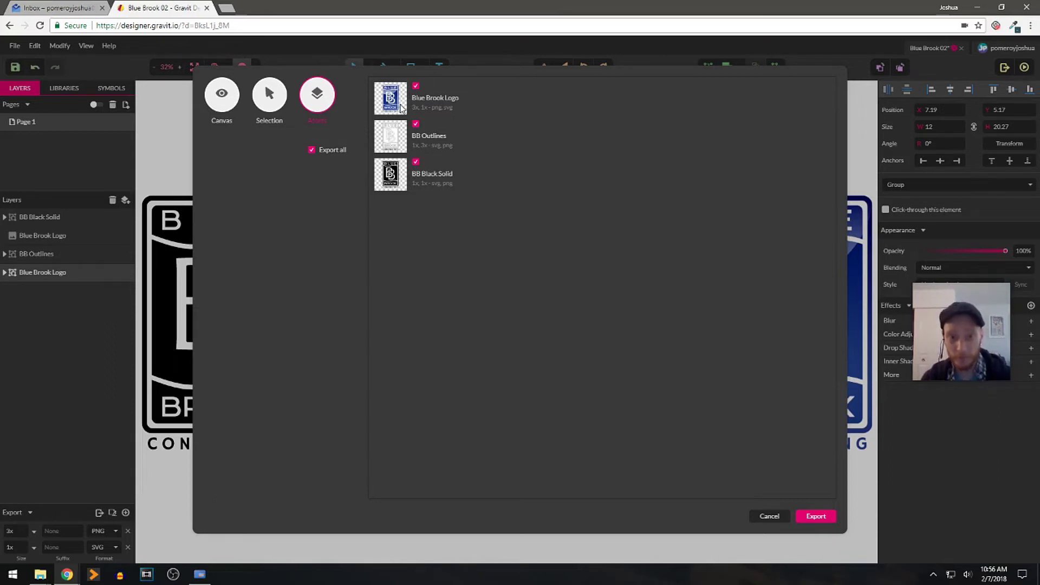
click(820, 514)
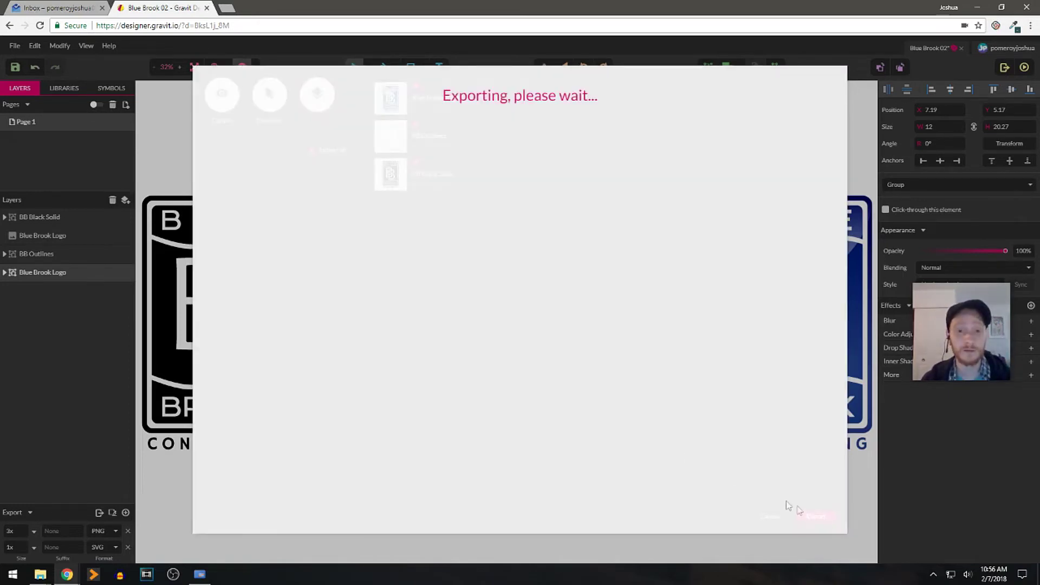
click(113, 551)
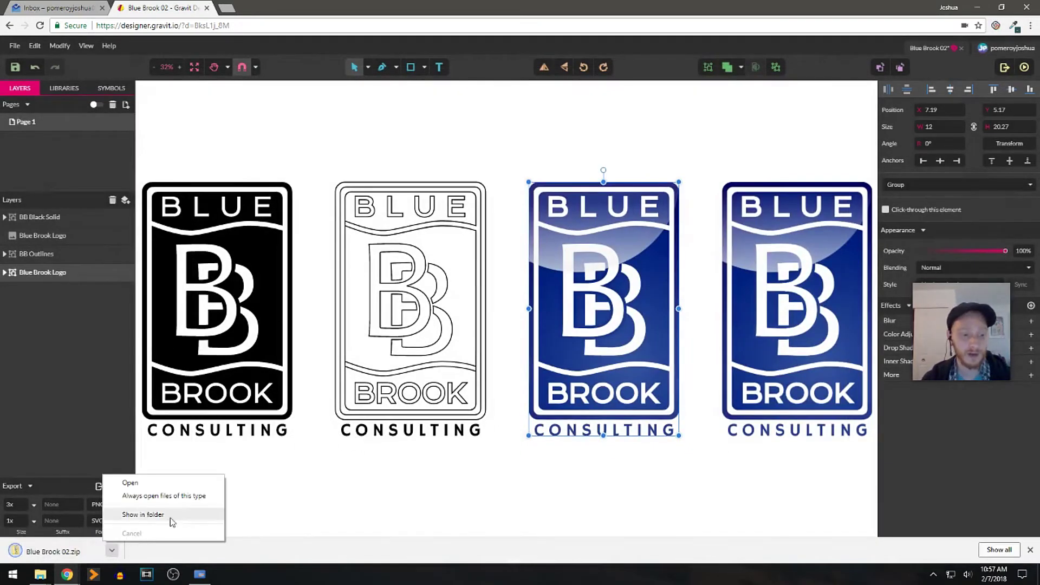
Copy all six SVG and PNG files out of Blue Brook 02.zip into the Downloads folder.
click(143, 514)
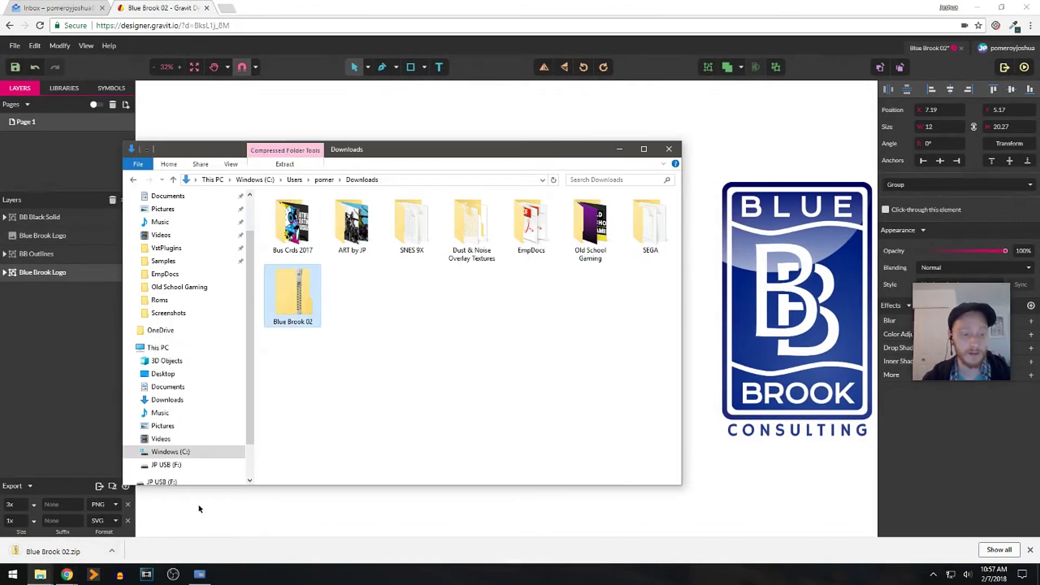
double_click(307, 310)
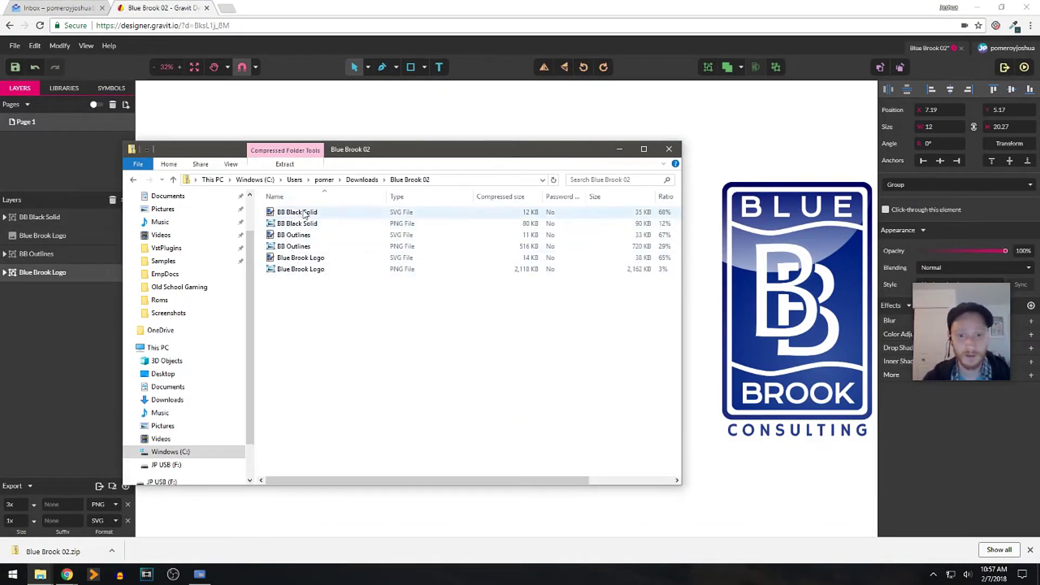
drag(332, 312, 286, 205)
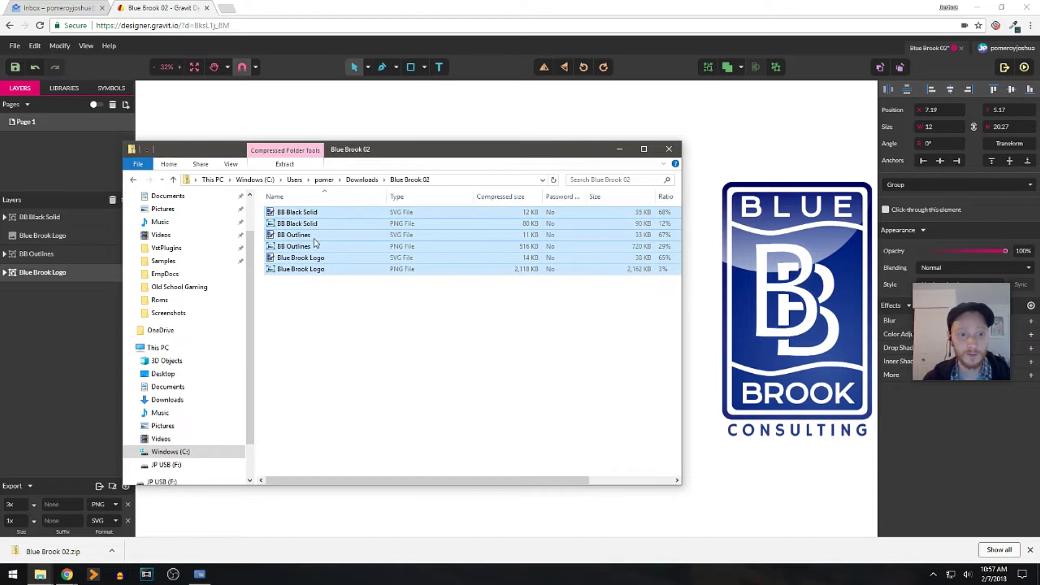
click(344, 322)
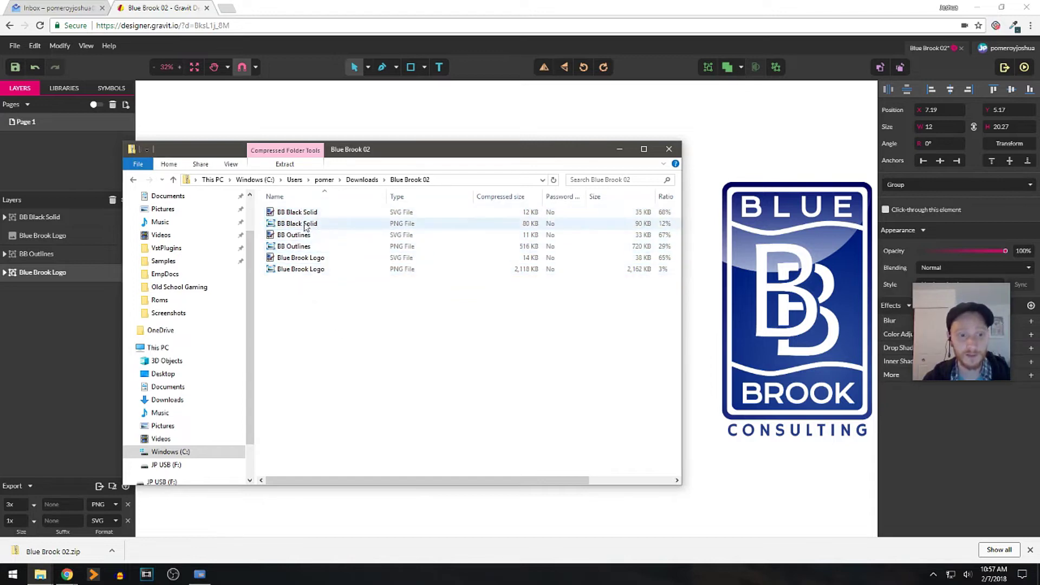
key(ctrl+a)
drag(299, 216, 362, 179)
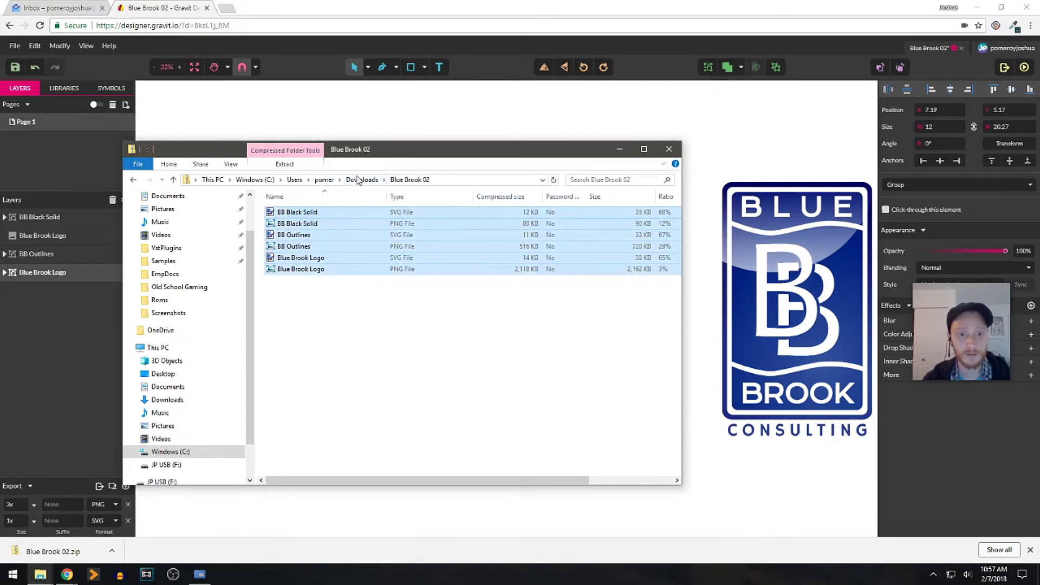
click(362, 179)
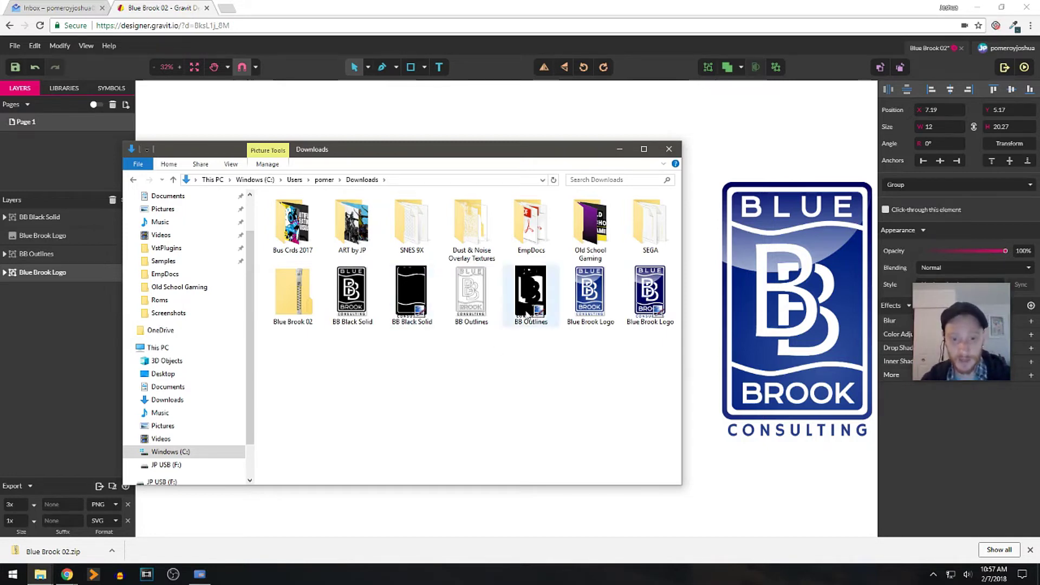
Sort the Downloads folder by type.
click(478, 303)
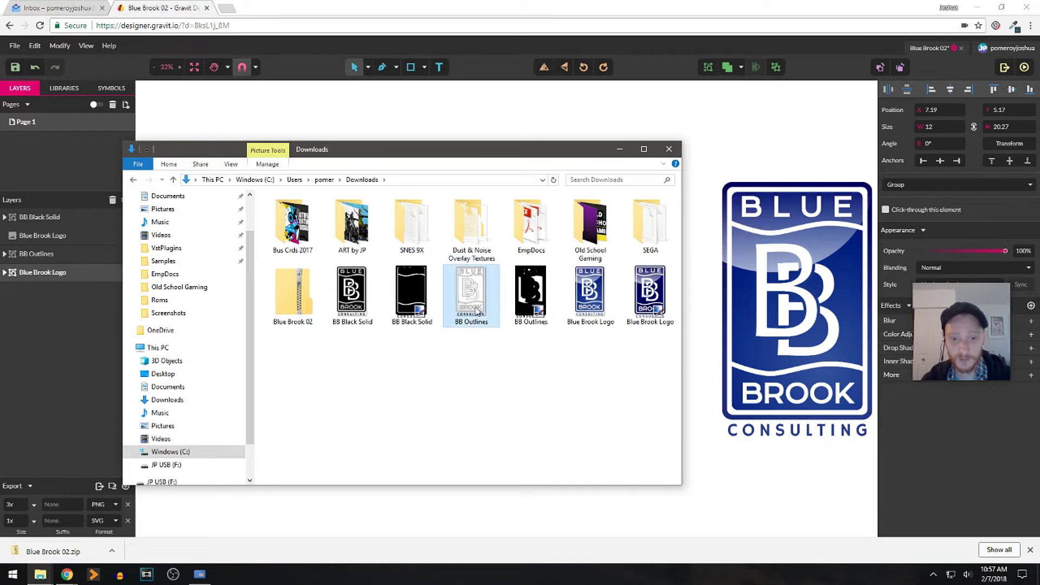
click(590, 295)
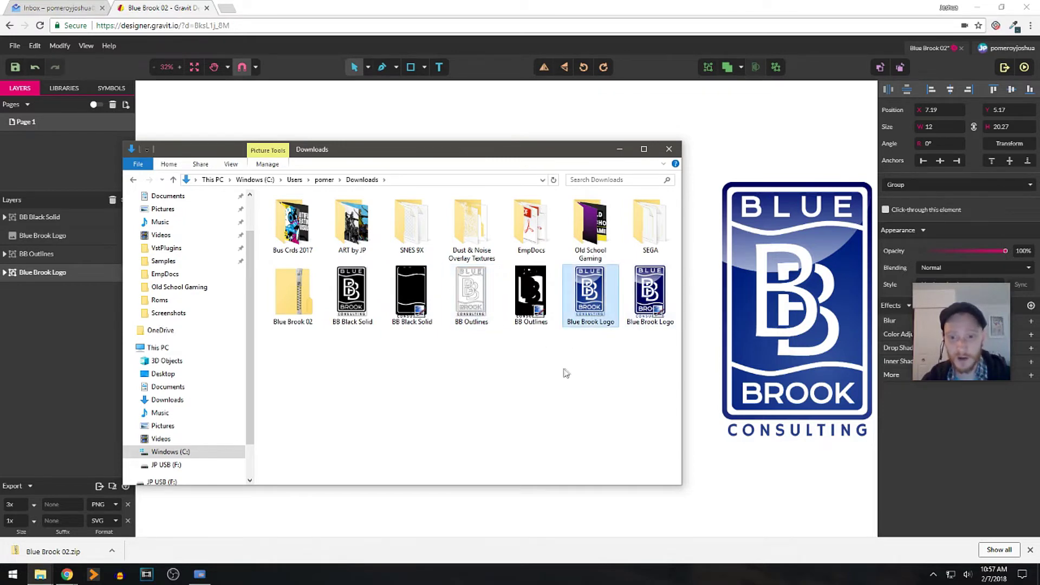
right_click(429, 369)
mouse_move(529, 390)
click(615, 414)
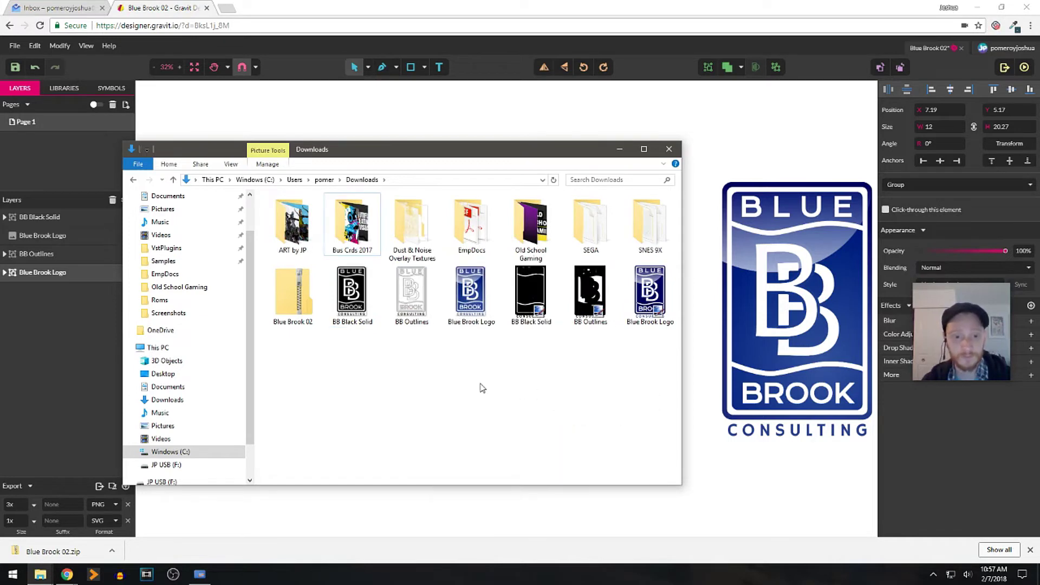
View the Blue Brook Logo PNG at actual size, then open Blue Brook Logo.svg in a Chrome tab.
drag(351, 349, 468, 306)
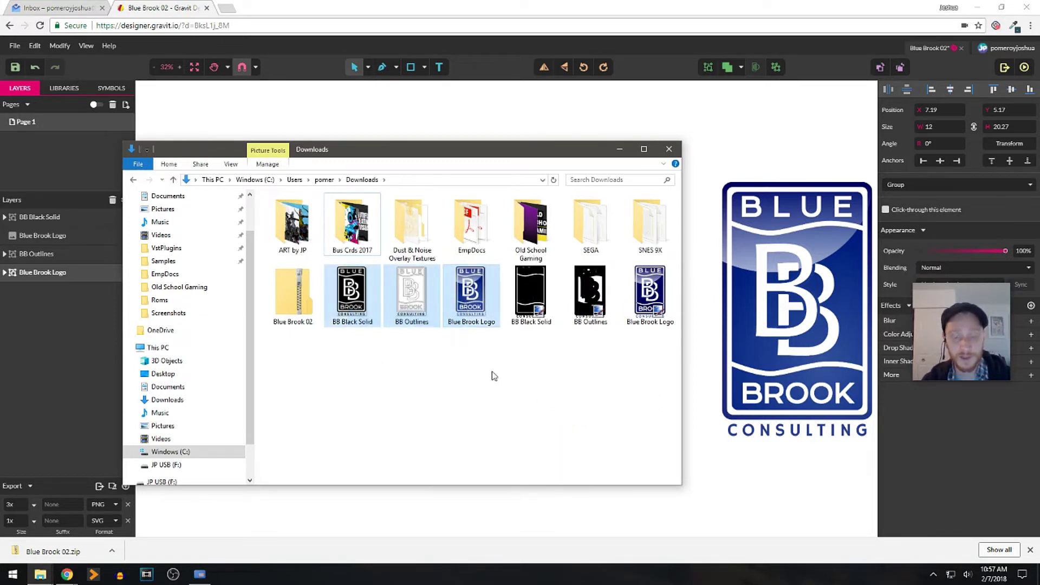
click(493, 376)
click(473, 292)
double_click(473, 292)
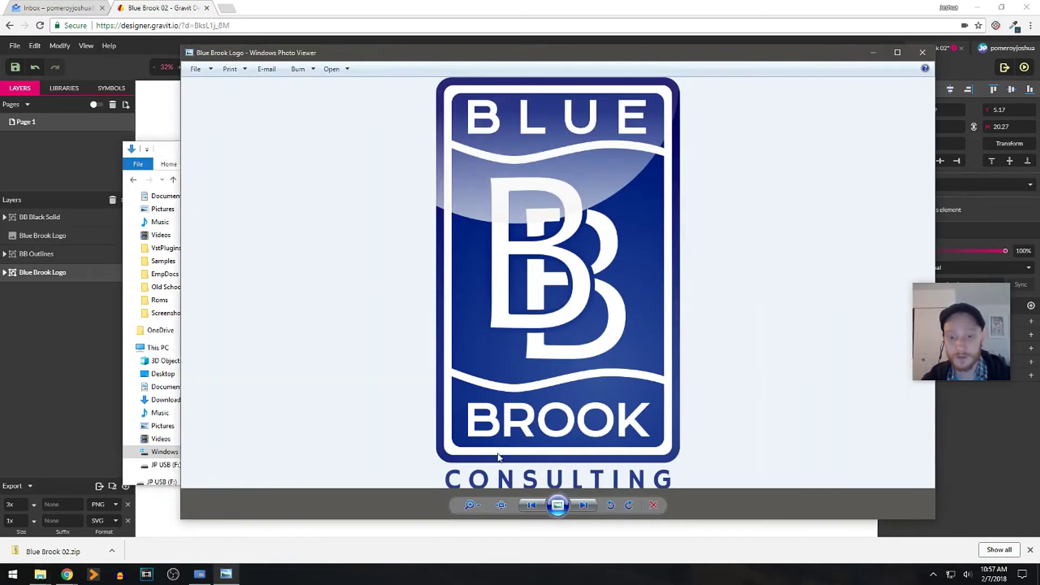
click(501, 505)
drag(513, 228, 722, 253)
key(Escape)
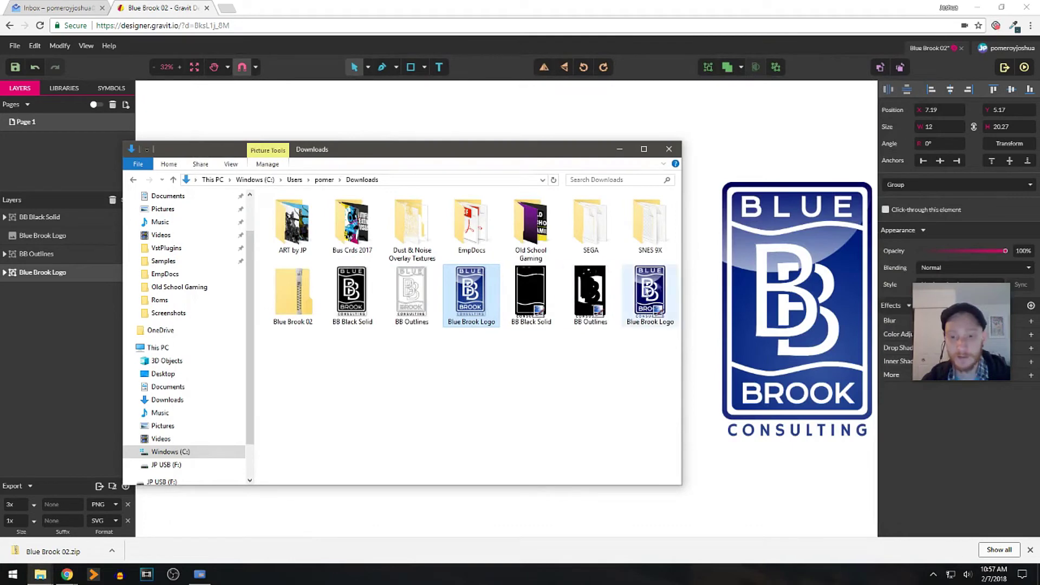
drag(650, 295, 523, 11)
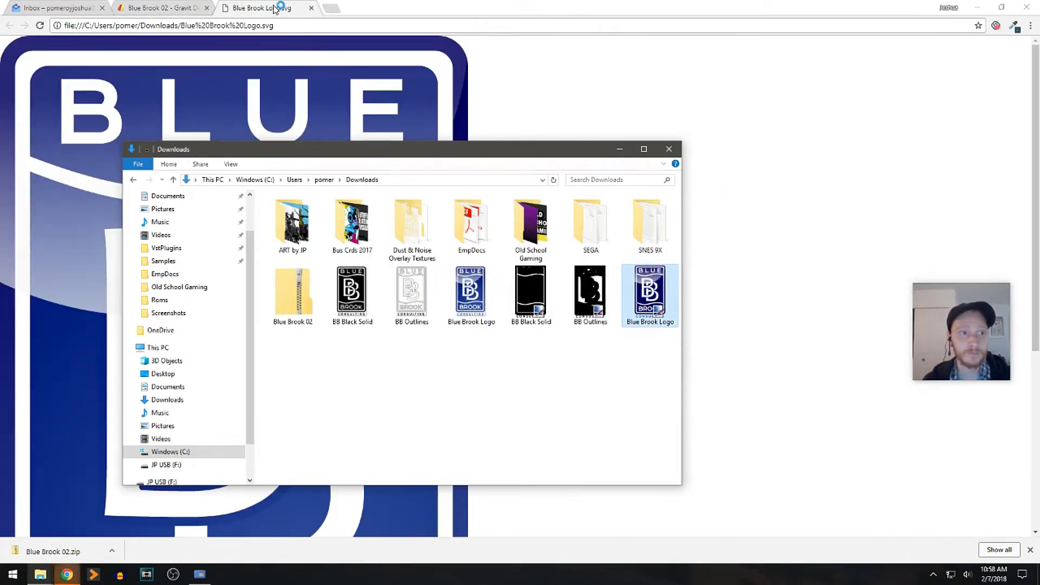
Inspect the Blue Brook Logo SVG tab, then close it.
click(279, 8)
scroll(266, 262, down, 5)
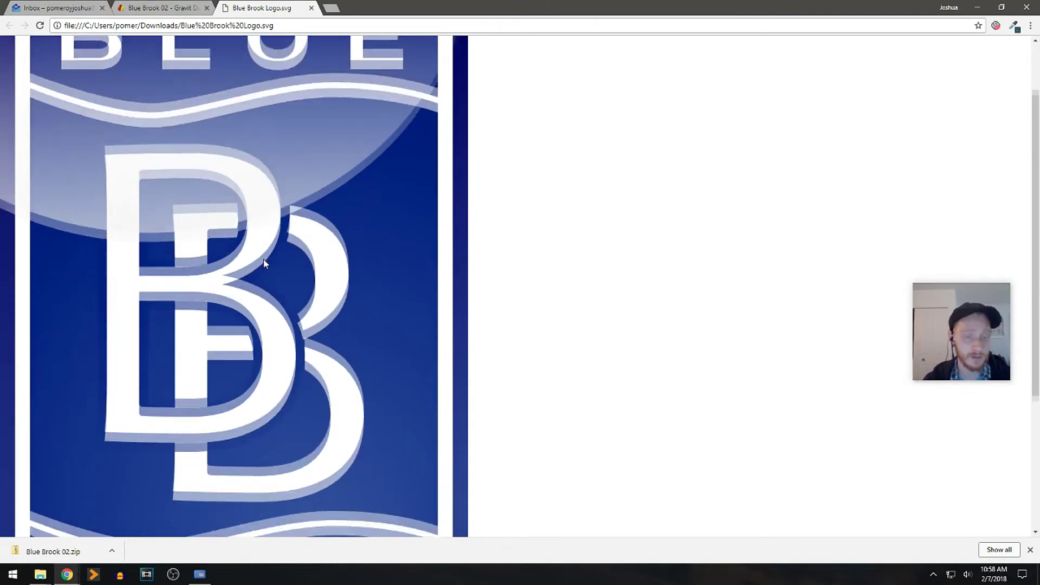
scroll(264, 262, up, 5)
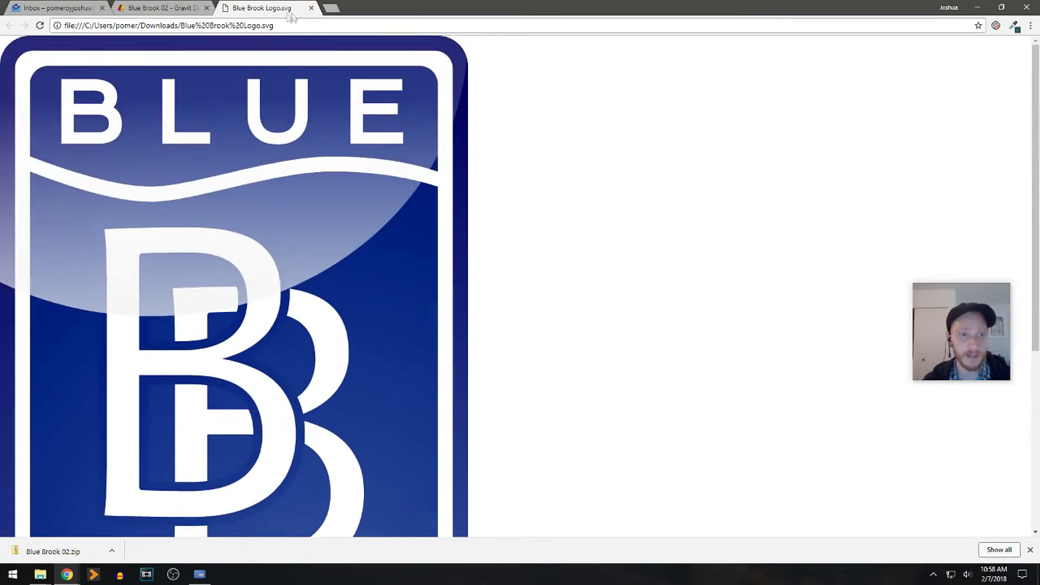
click(312, 8)
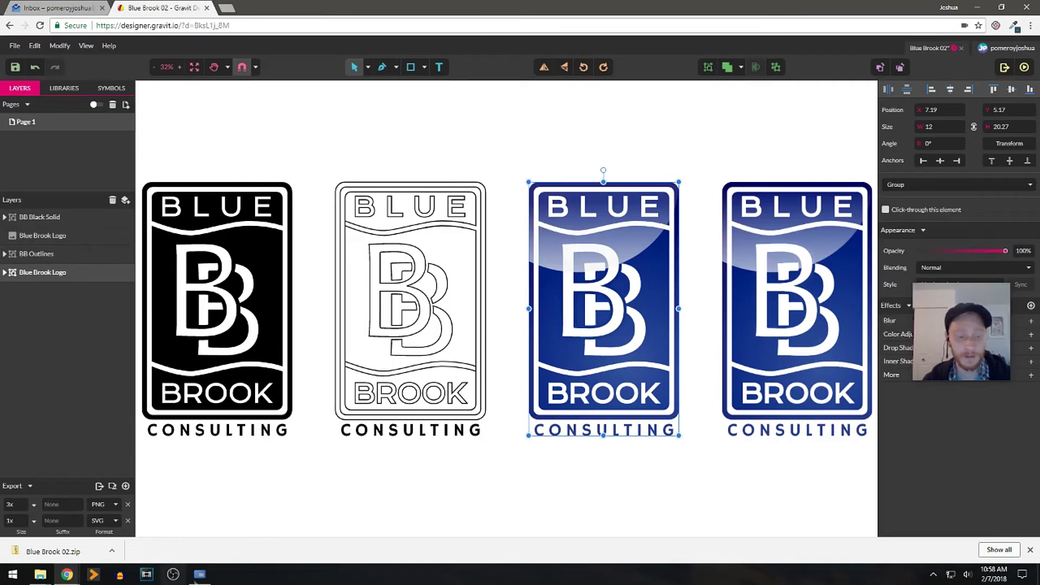
Open BB Outlines.svg from Downloads in the browser and scroll through it.
mouse_move(43, 576)
click(157, 525)
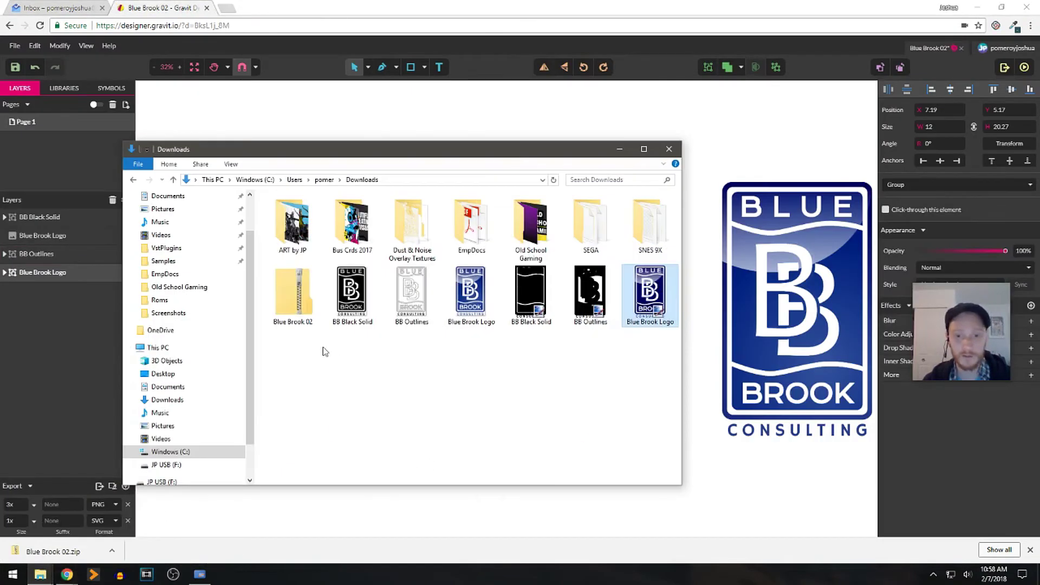
click(591, 295)
double_click(591, 295)
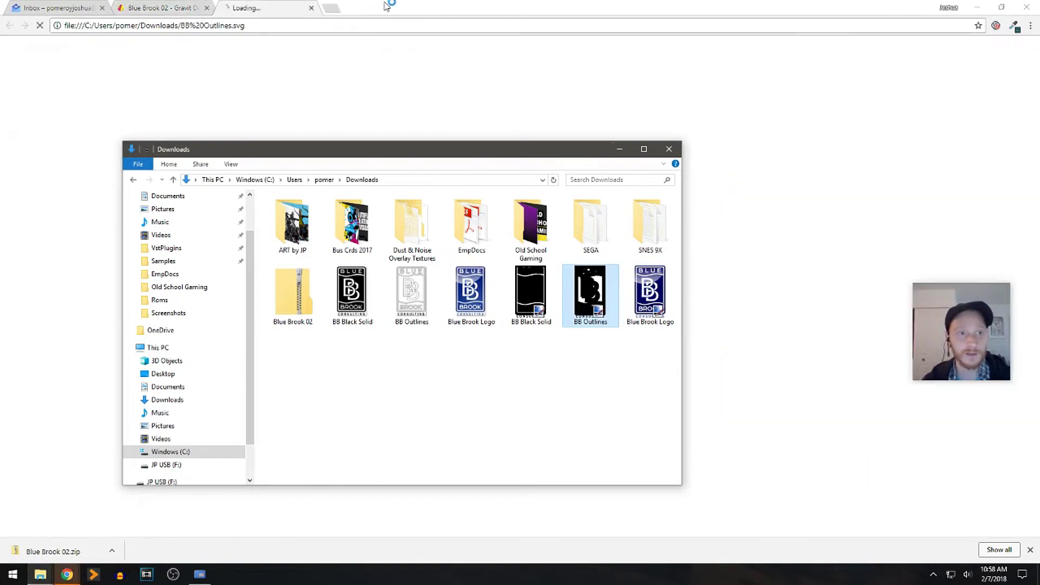
scroll(213, 296, down, 4)
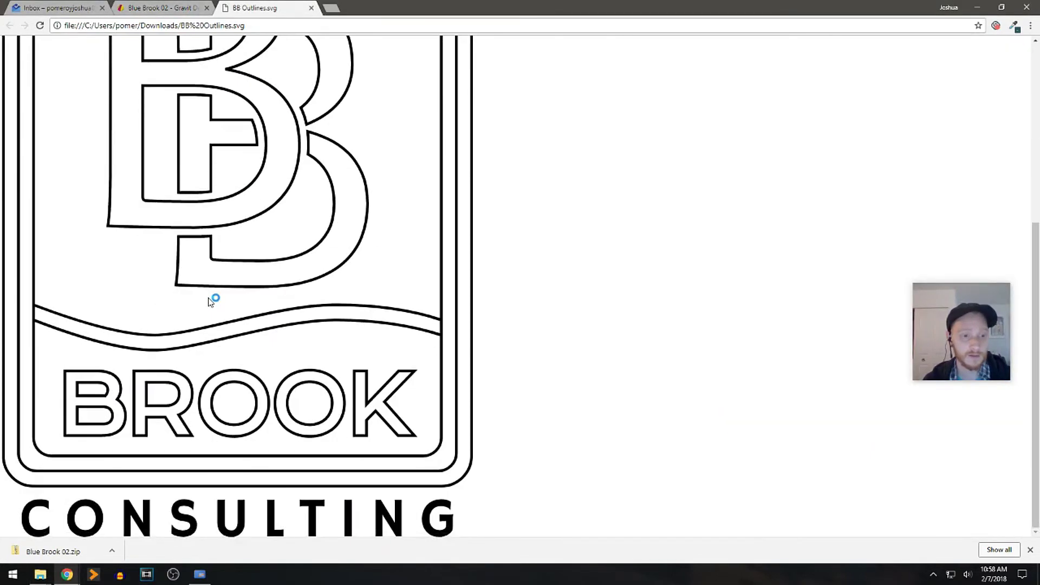
View BB Black Solid.svg in a new tab, then close both SVG tabs and deselect the canvas.
click(157, 522)
drag(530, 292, 505, 7)
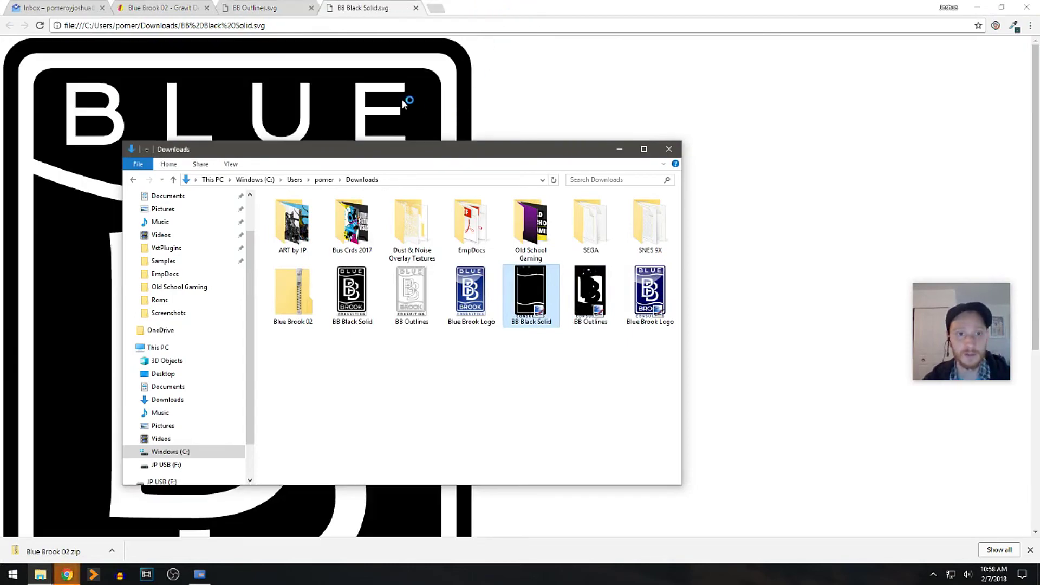
click(403, 103)
scroll(313, 250, down, 4)
scroll(313, 250, down, 2)
scroll(313, 250, up, 5)
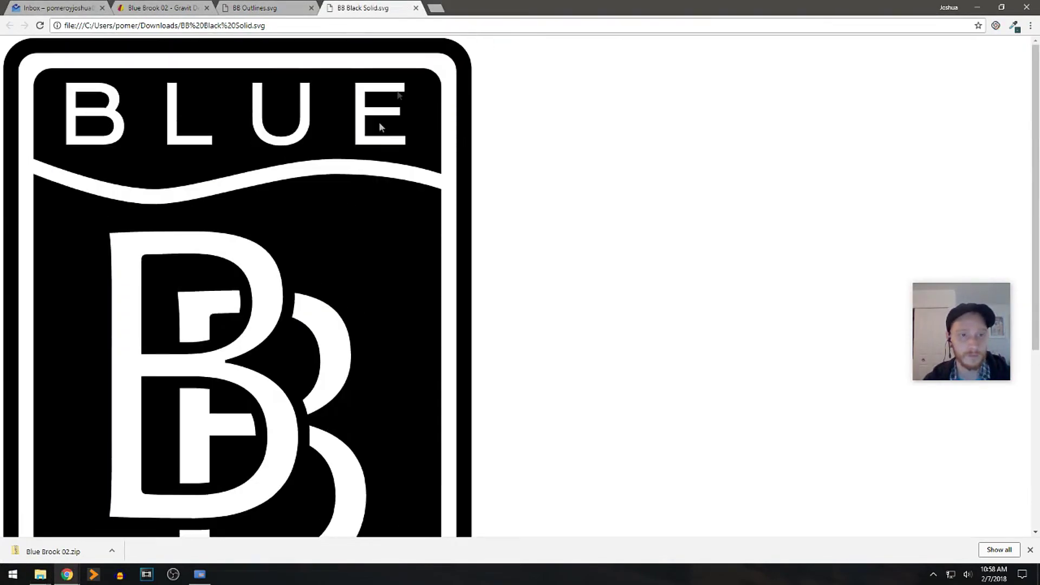
click(416, 8)
click(310, 8)
click(566, 138)
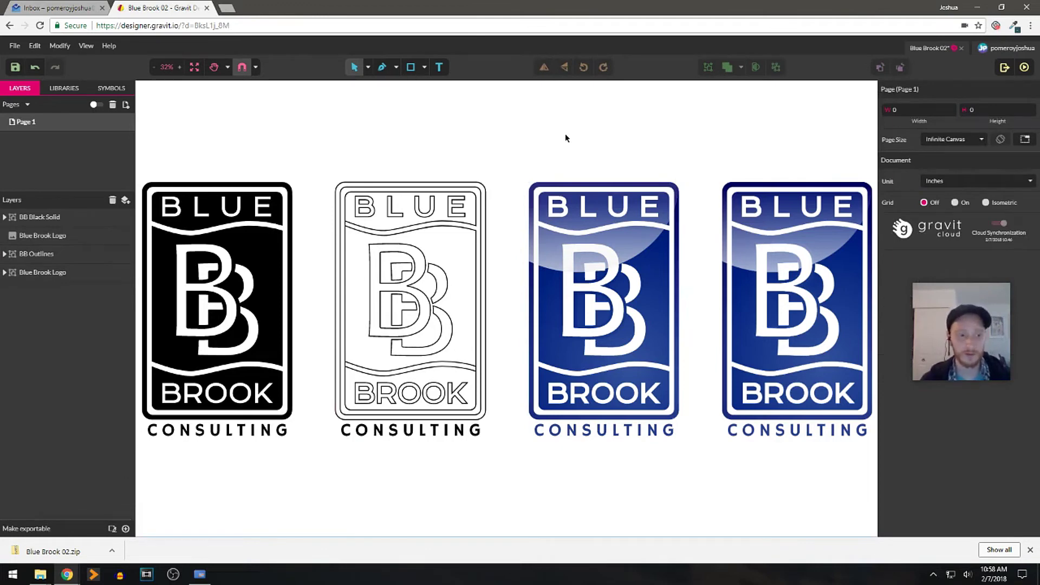
Select the black solid logo in Gravit, then delete Blue Brook 02.zip from Downloads.
click(235, 253)
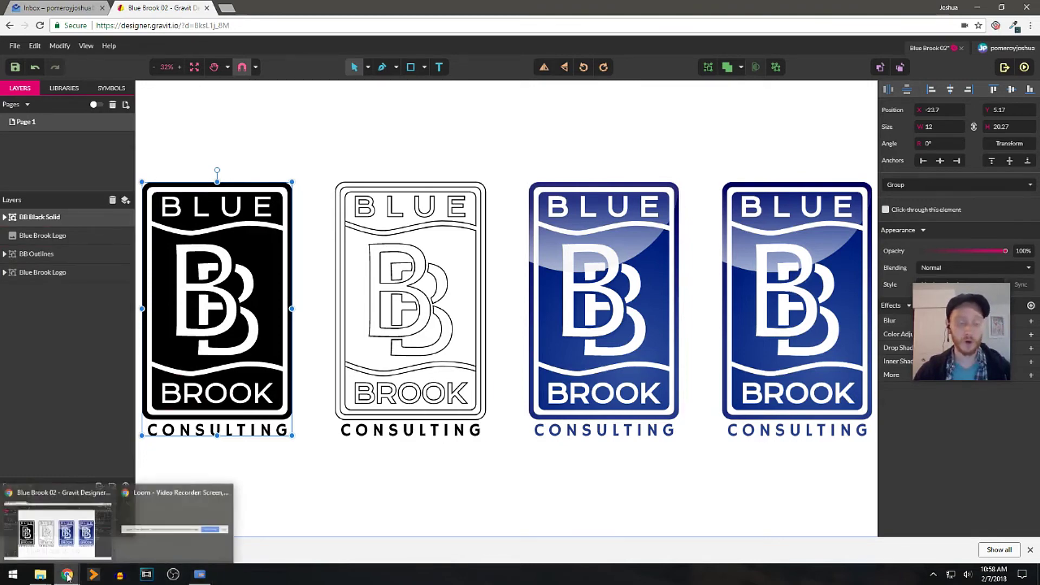
mouse_move(51, 574)
click(51, 529)
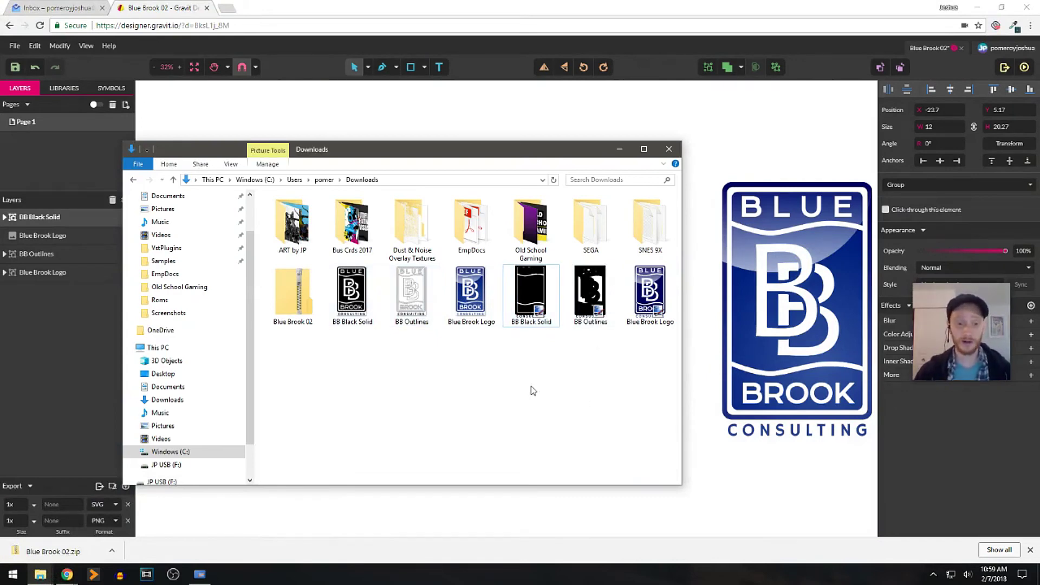
click(295, 288)
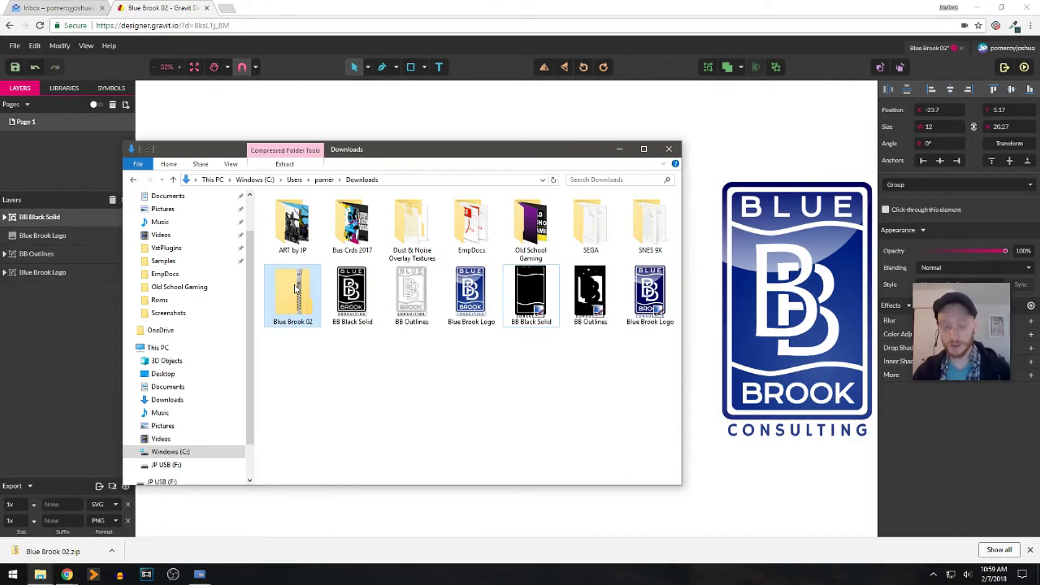
key(Delete)
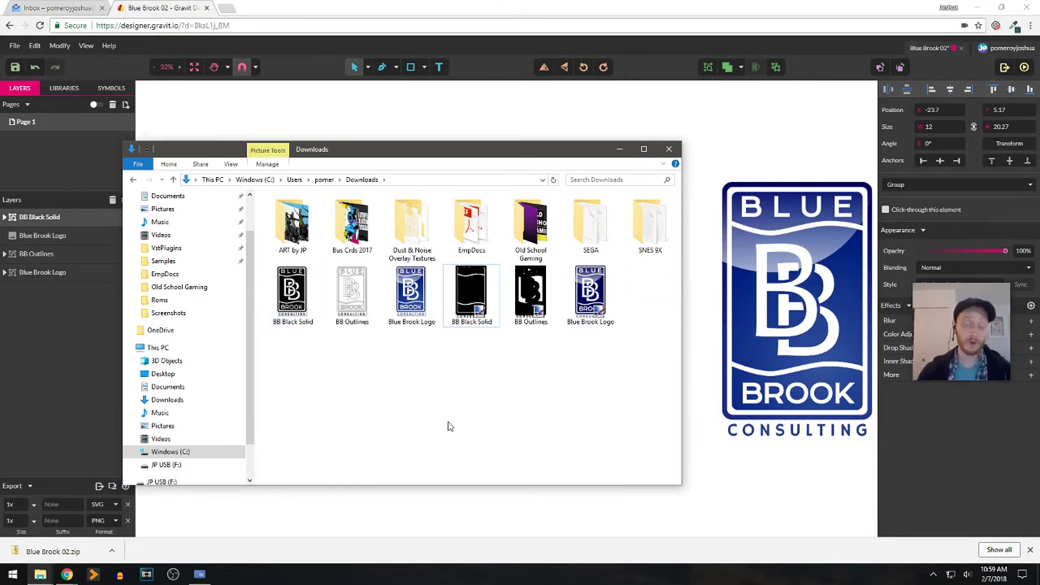